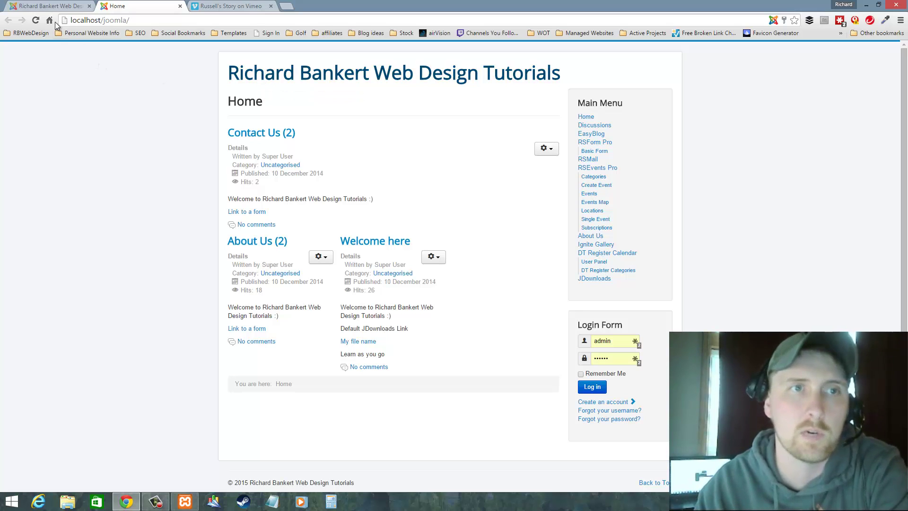
# In the account profile's Basic Settings, keep Editor - CodeMirror and save and close the profile.
pyautogui.click(41, 7)
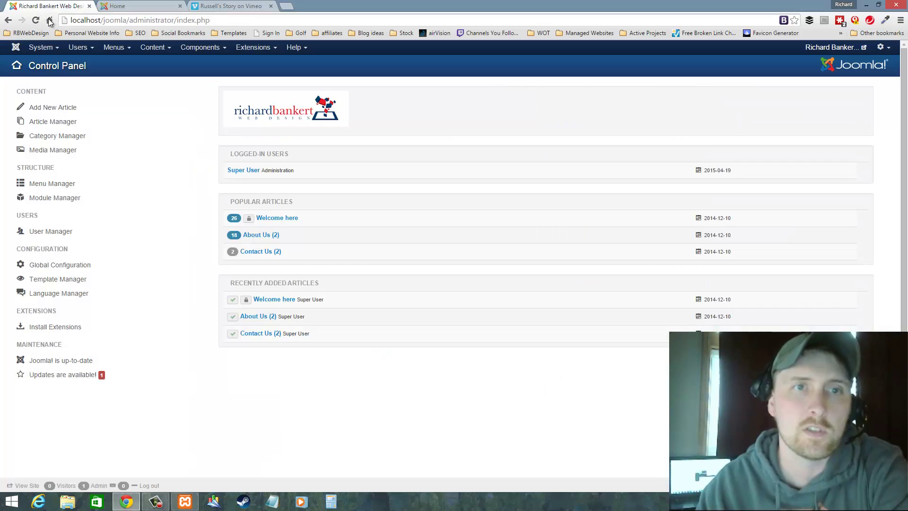
pyautogui.click(883, 47)
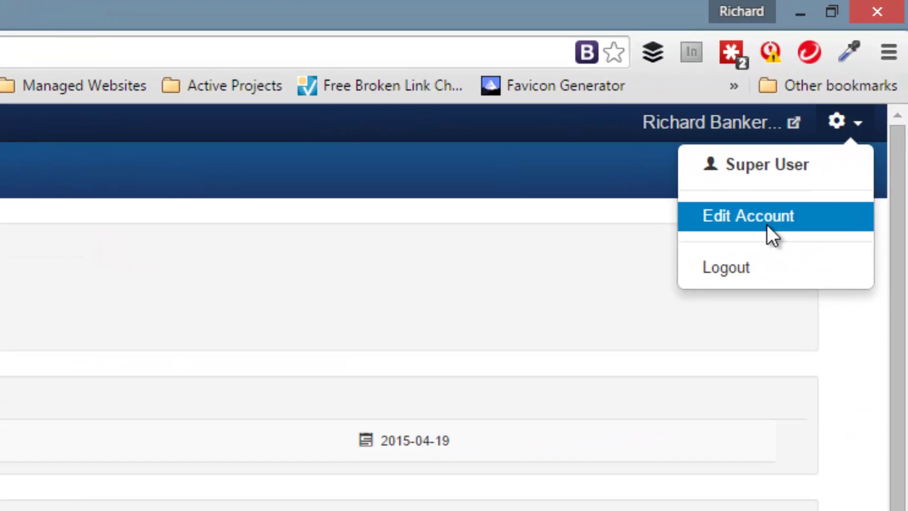
pyautogui.click(800, 174)
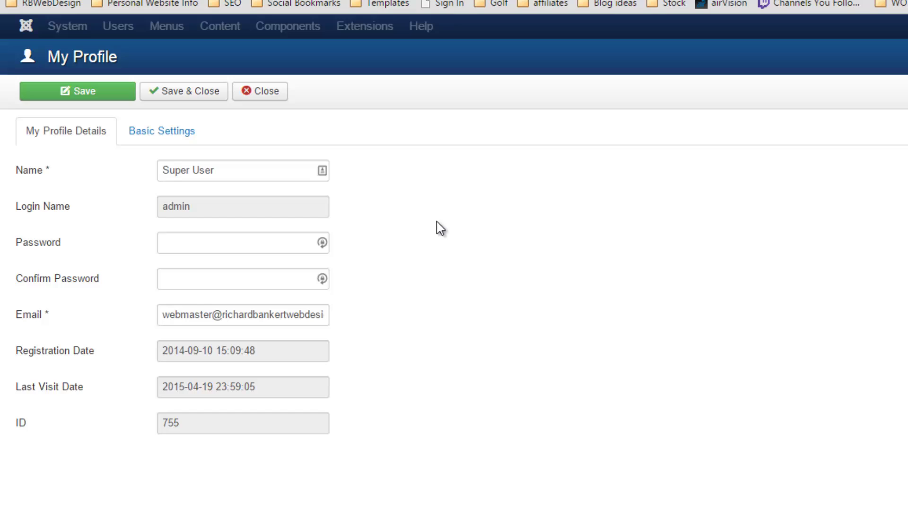
pyautogui.click(156, 141)
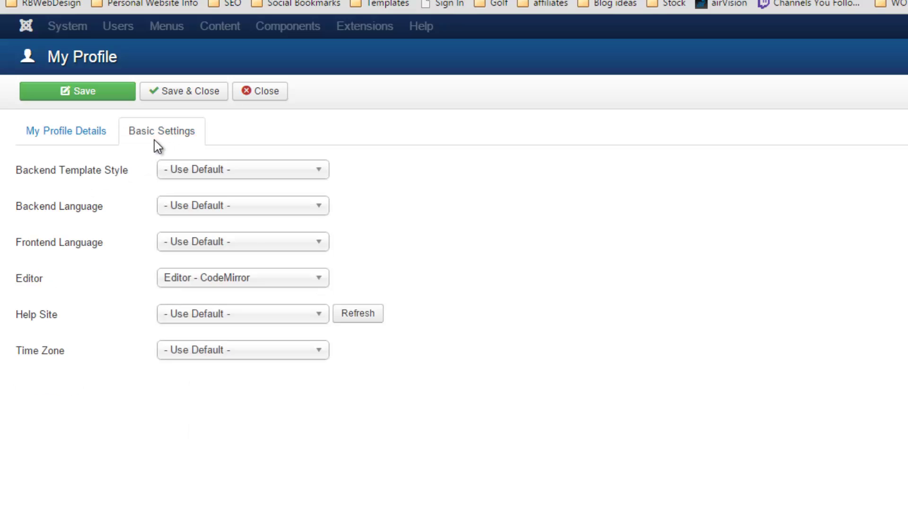
pyautogui.click(237, 279)
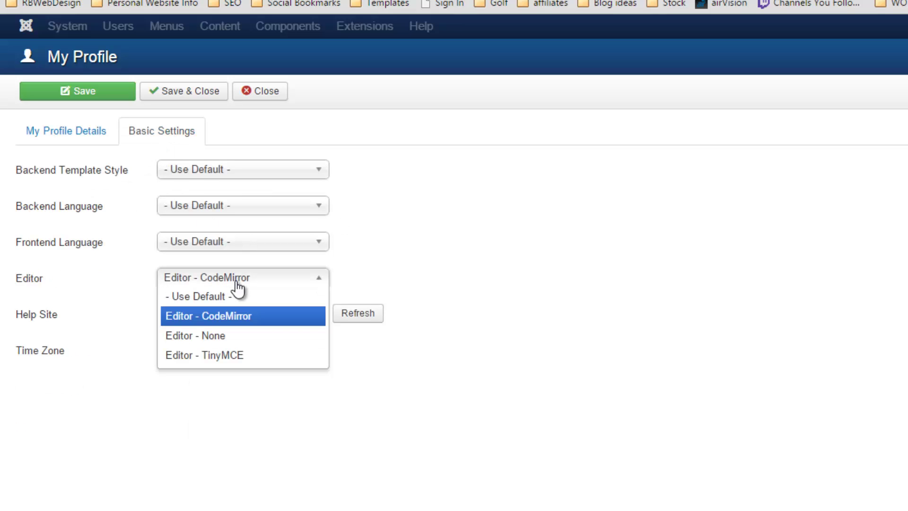
pyautogui.click(265, 319)
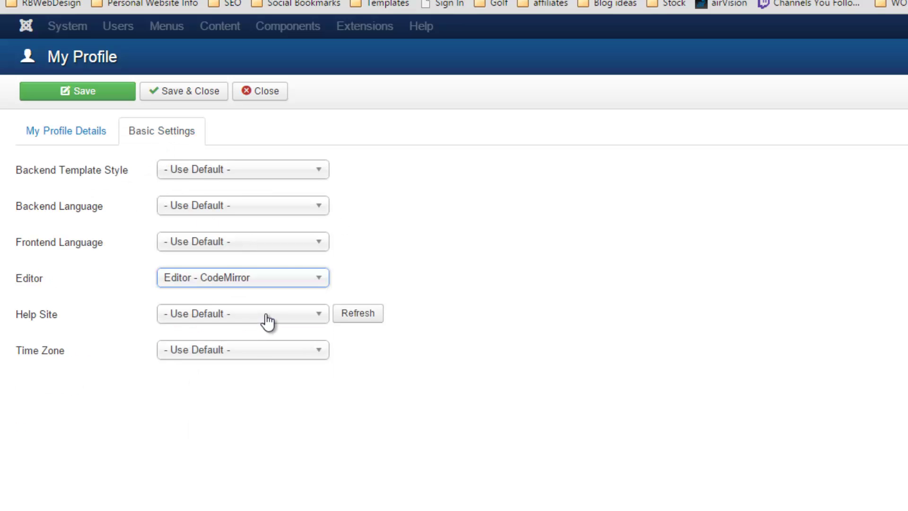
pyautogui.click(187, 95)
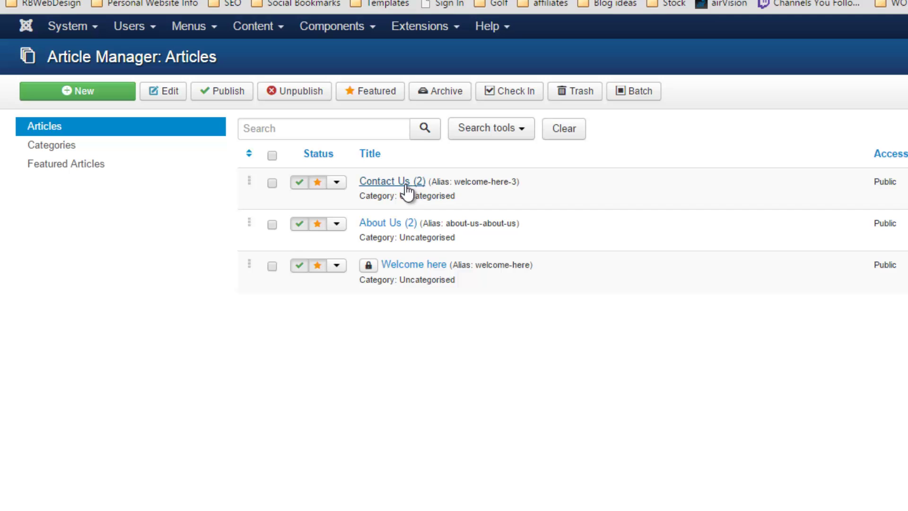
# Open the Contact Us (2) article and add an empty line 3 after the form-link line.
pyautogui.click(406, 186)
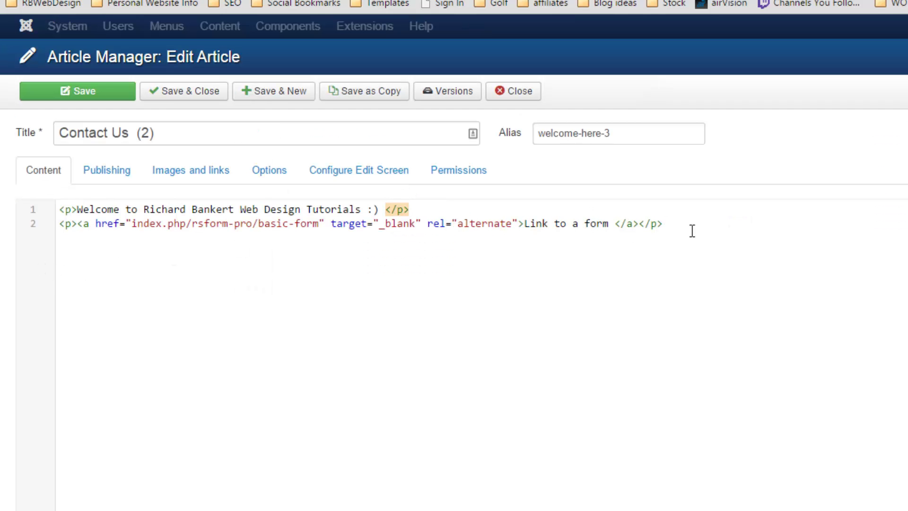
pyautogui.moveTo(693, 227); pyautogui.dragTo(37, 211)
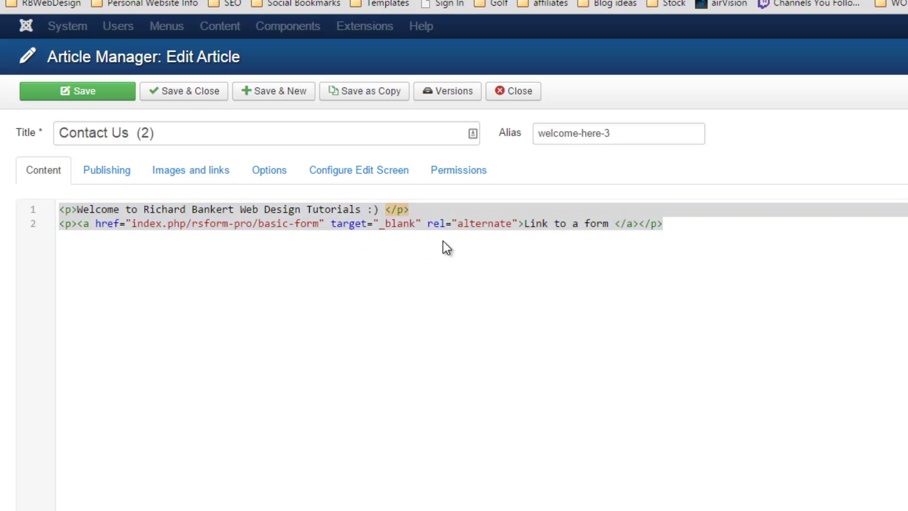
pyautogui.click(672, 225)
pyautogui.press('Return')
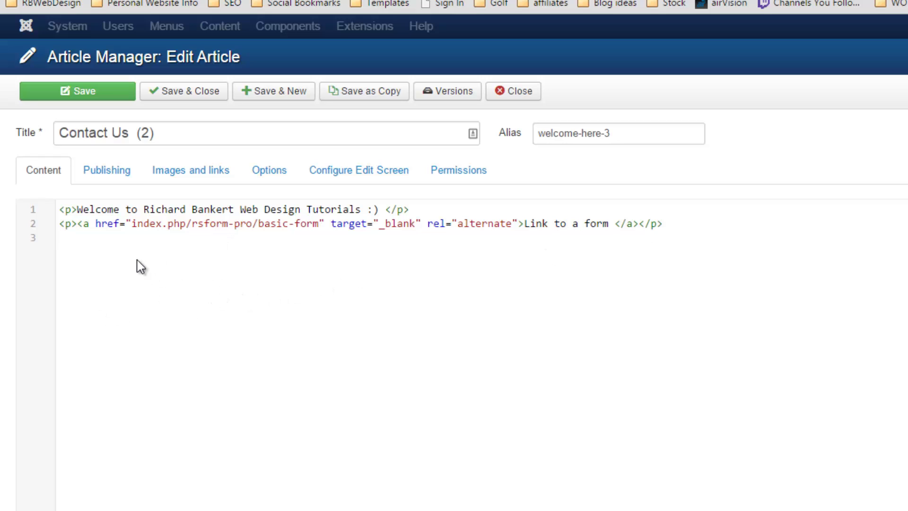
pyautogui.click(57, 226)
pyautogui.click(304, 272)
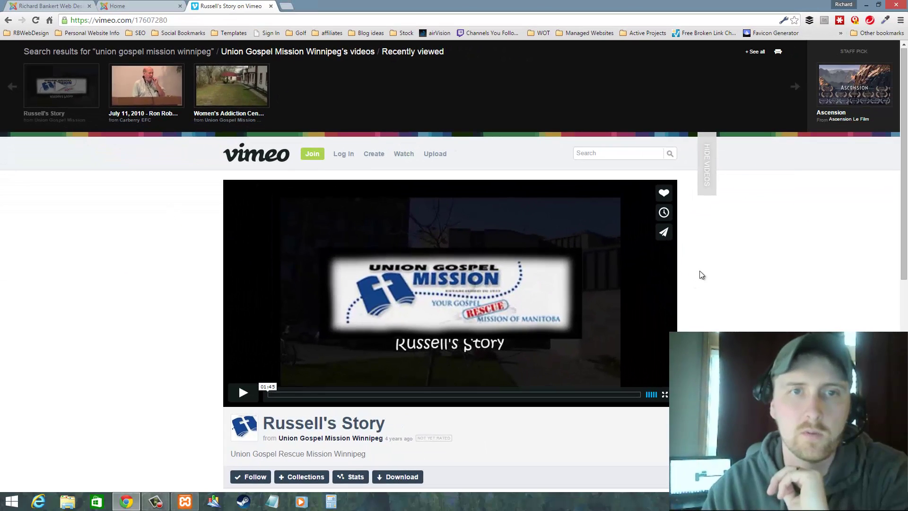
# In Russell's Story's share options, change the player colour from 00adef to pink ff0179.
pyautogui.scroll(-2, 737, 292)
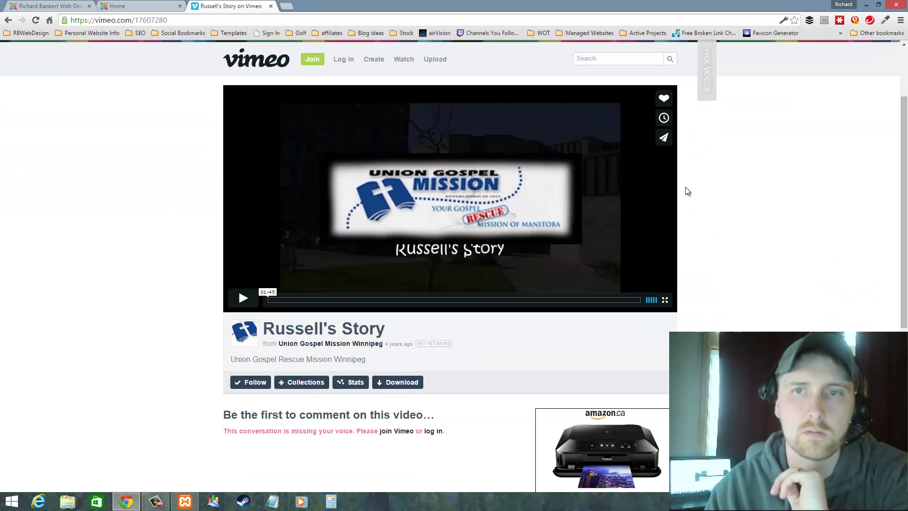
pyautogui.click(664, 138)
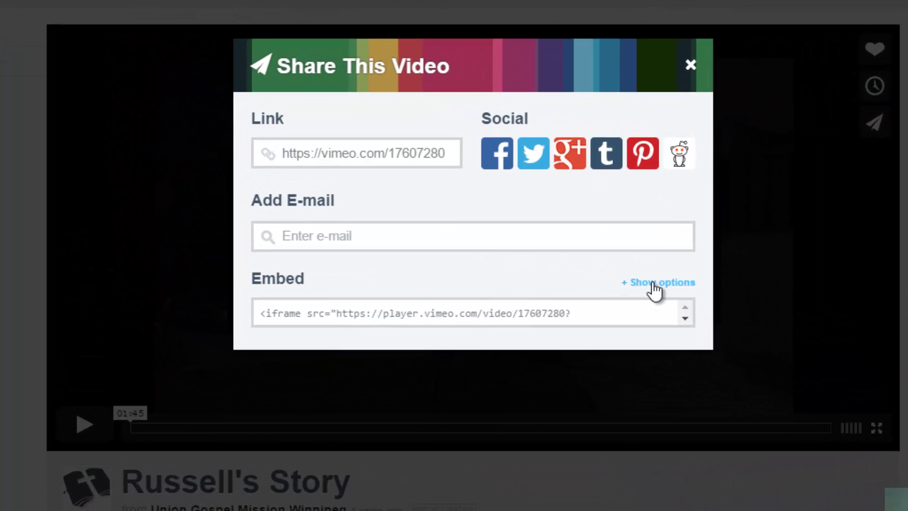
pyautogui.click(653, 283)
pyautogui.scroll(-3, 501, 373)
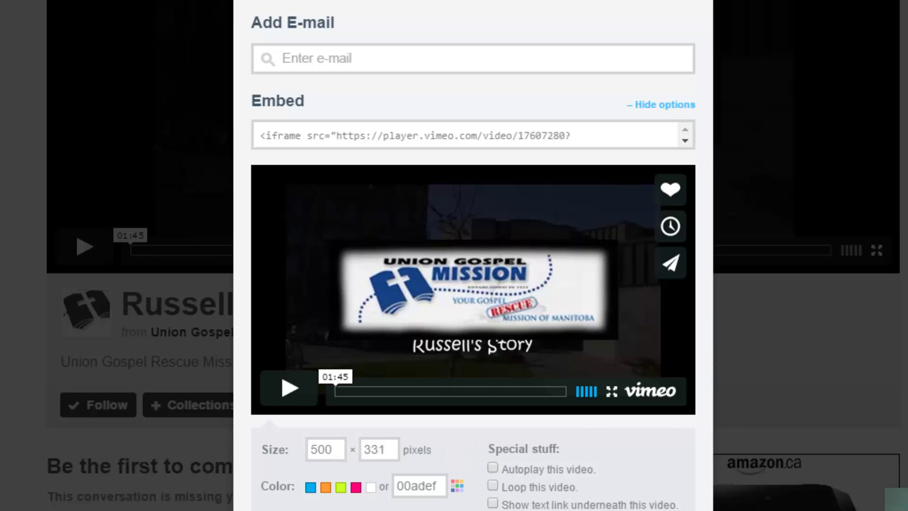
pyautogui.moveTo(401, 492); pyautogui.dragTo(433, 497)
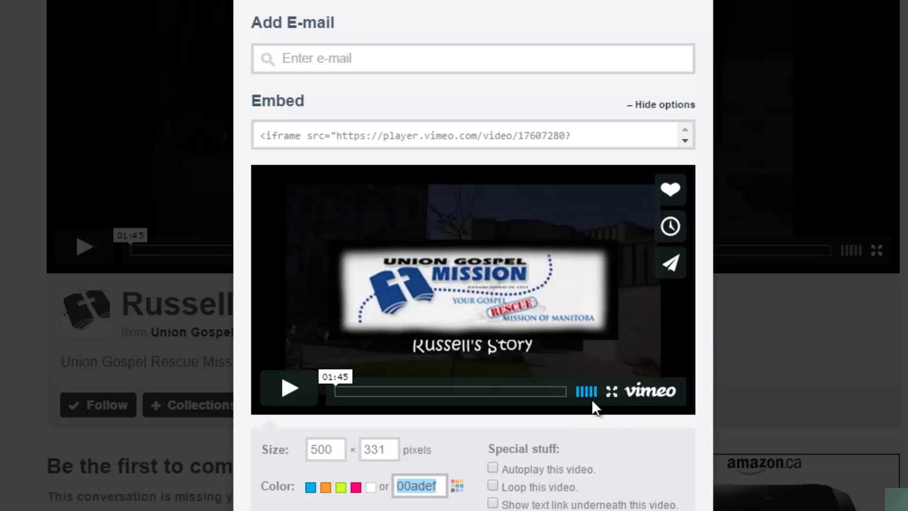
pyautogui.click(357, 488)
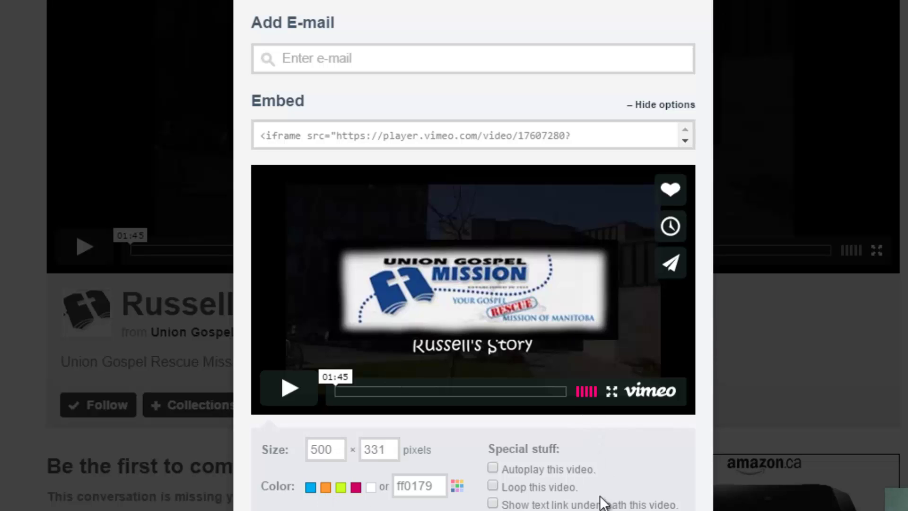
# Copy the full iframe embed code for Russell's Story.
pyautogui.click(465, 141)
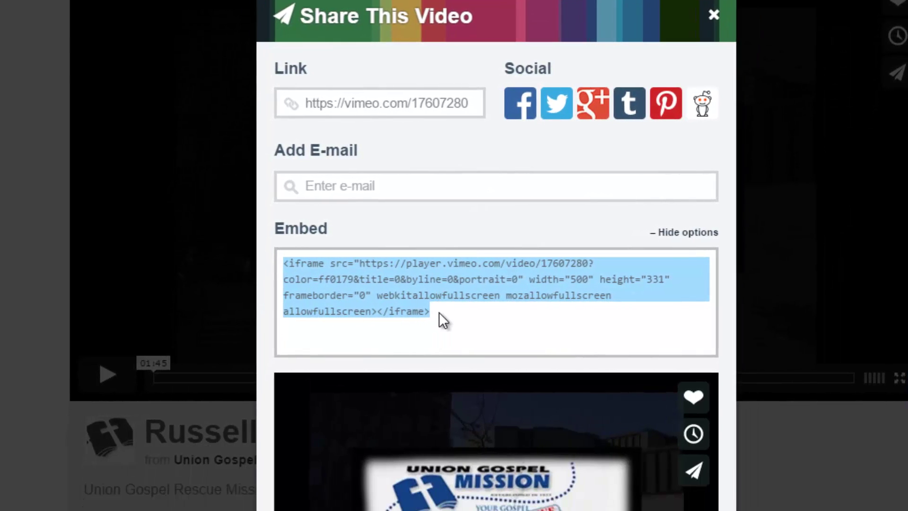
pyautogui.rightClick(390, 294)
pyautogui.click(424, 307)
pyautogui.scroll(-5, 800, 356)
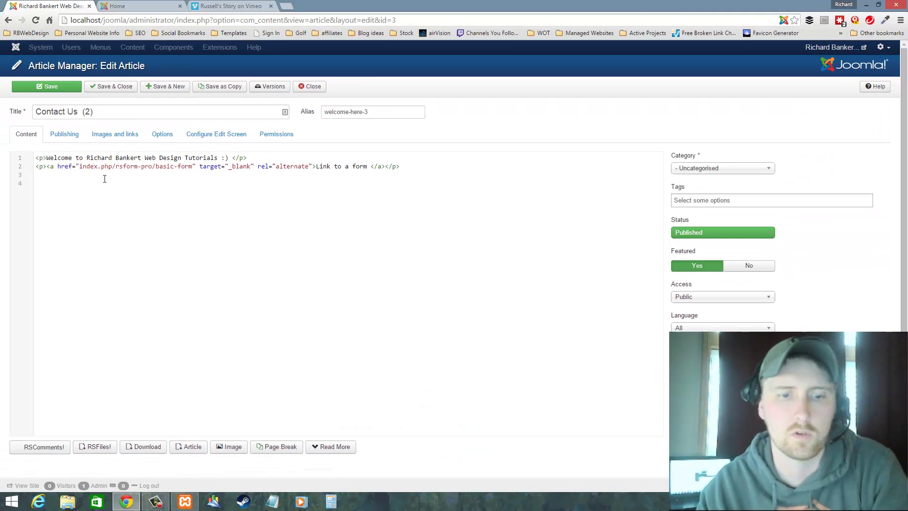
# Paste the Vimeo iframe code into line 3 of Contact Us (2) and save the article.
pyautogui.click(104, 176)
pyautogui.hotkey('ctrl', 'v')
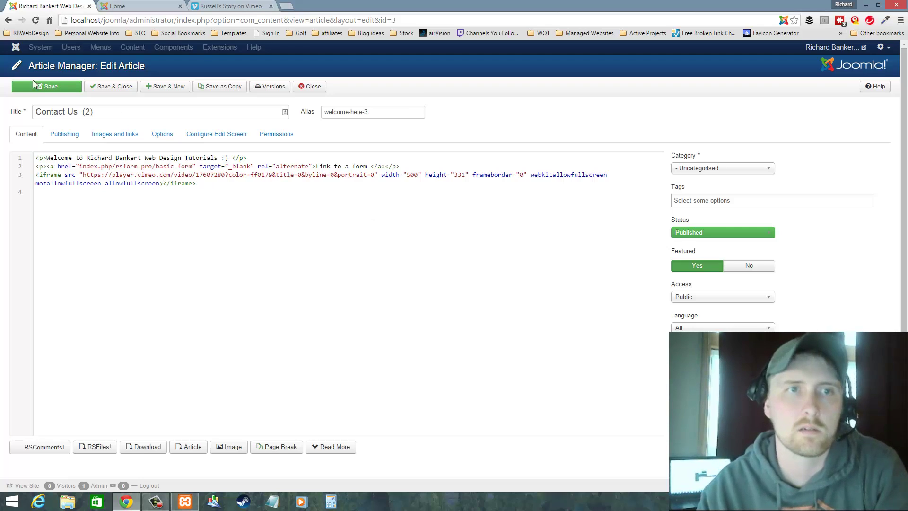
pyautogui.click(50, 87)
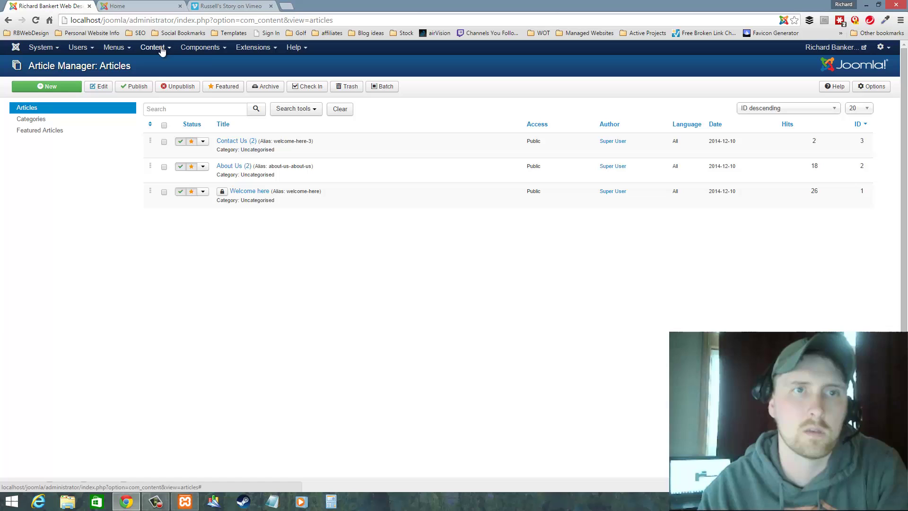
# Open the Blacklist/Whitelist component page in a new browser tab.
pyautogui.click(162, 49)
pyautogui.click(199, 47)
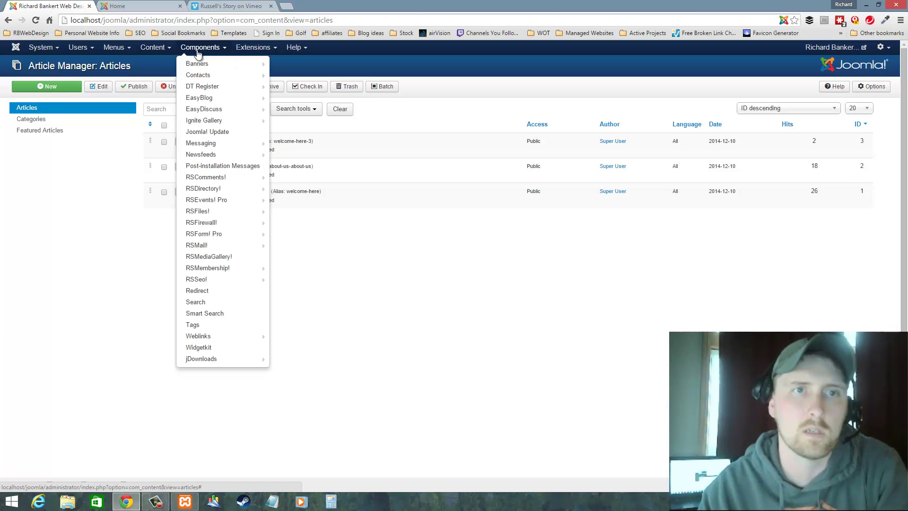
pyautogui.moveTo(220, 225)
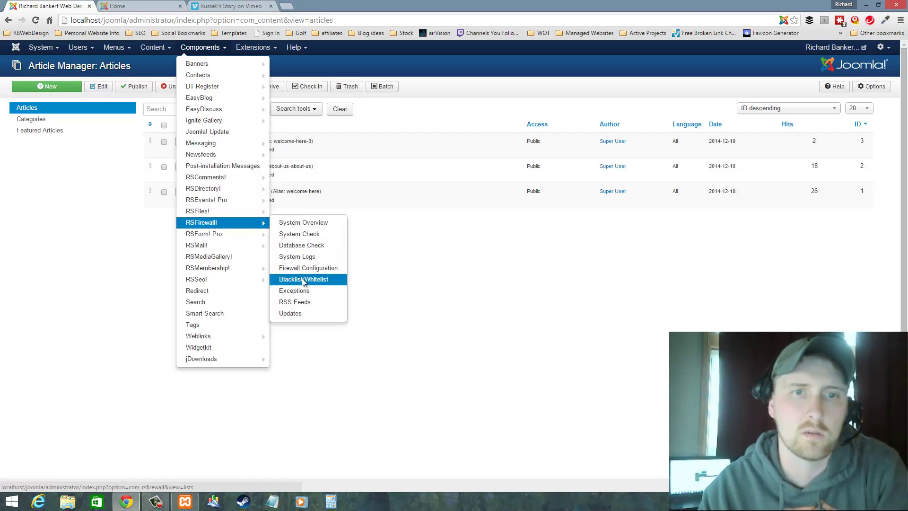
pyautogui.rightClick(303, 280)
pyautogui.click(317, 285)
pyautogui.click(128, 8)
# In Contact Us (2), delete the hyphen so the <i-frame tag on line 3 reads <iframe.
pyautogui.click(48, 6)
pyautogui.click(78, 47)
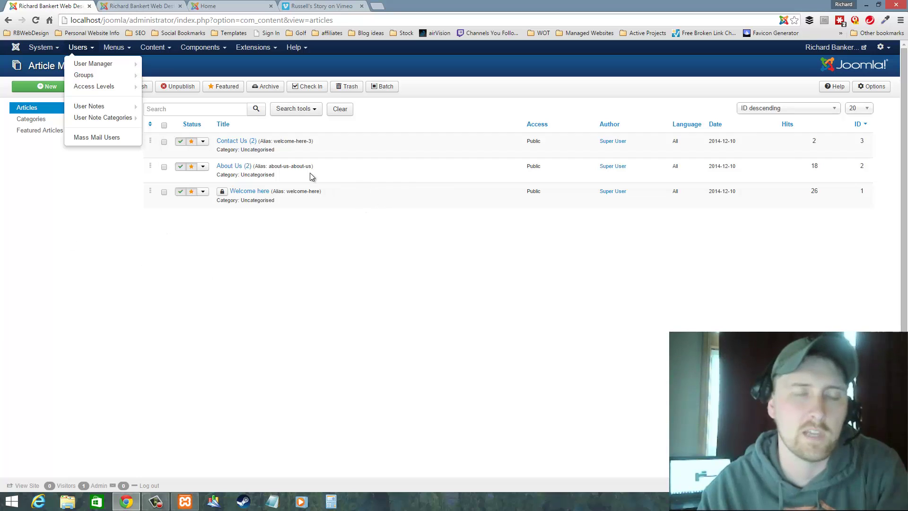
pyautogui.click(246, 142)
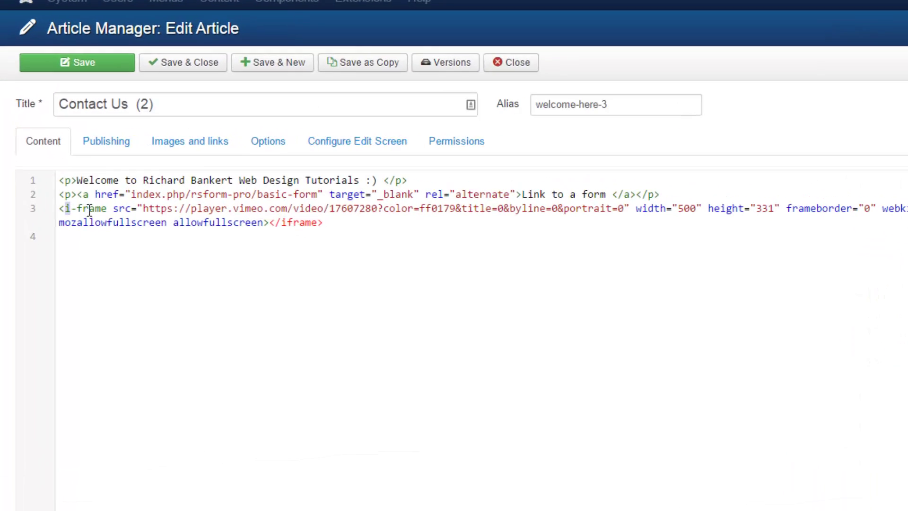
pyautogui.doubleClick(52, 175)
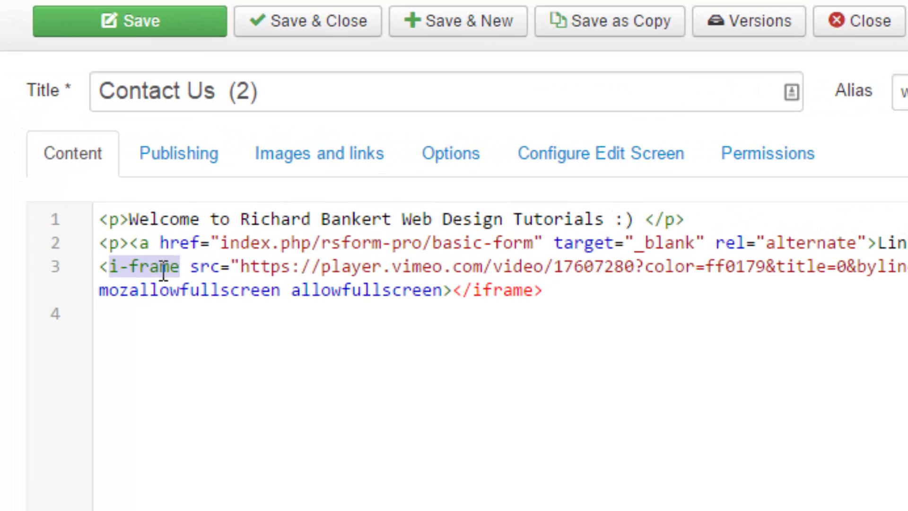
pyautogui.click(128, 267)
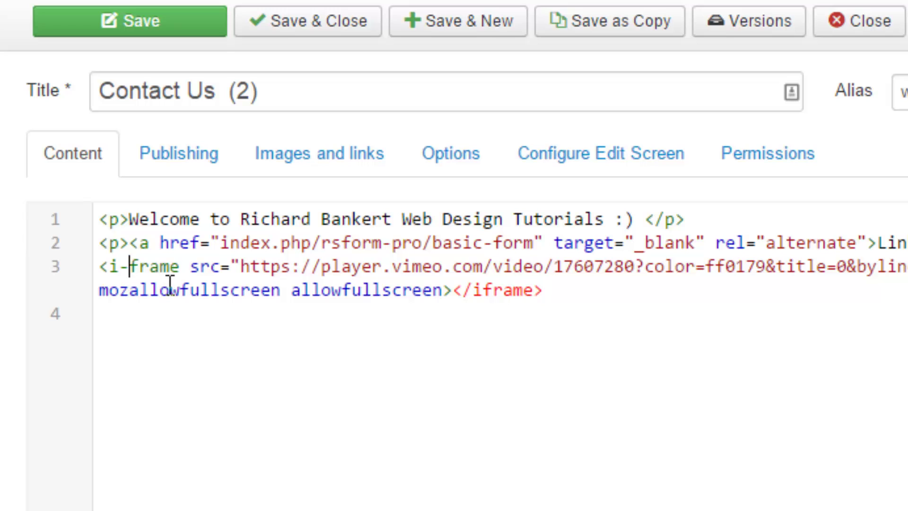
pyautogui.press('BackSpace')
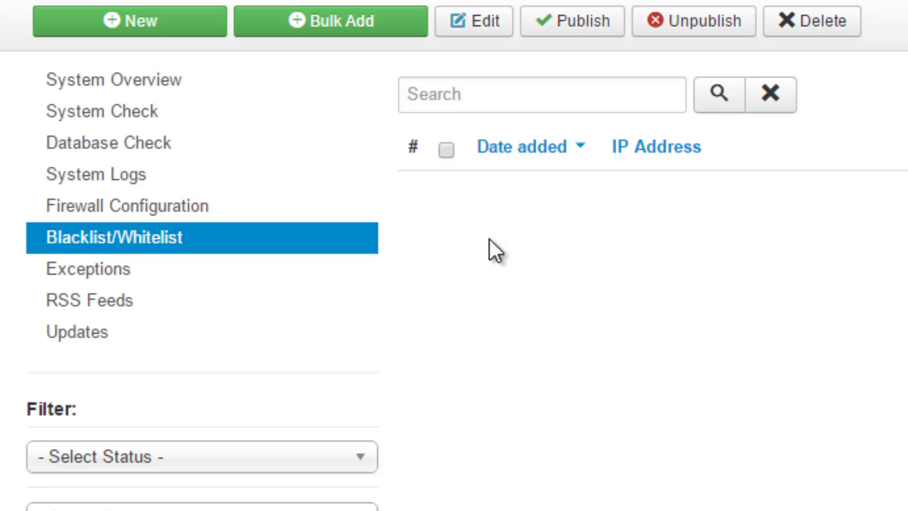
# Create a new Whitelist entry, paste the detected IP address into the field and save.
pyautogui.click(126, 18)
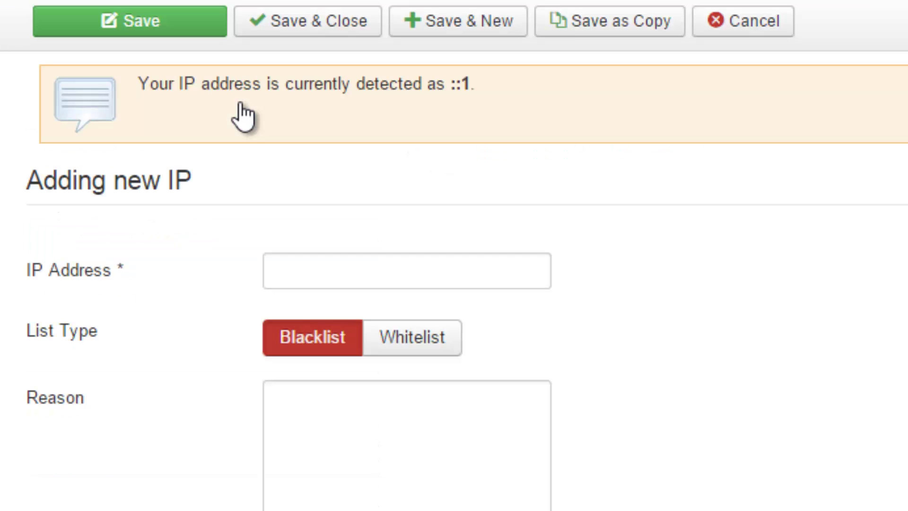
pyautogui.click(455, 339)
pyautogui.click(457, 272)
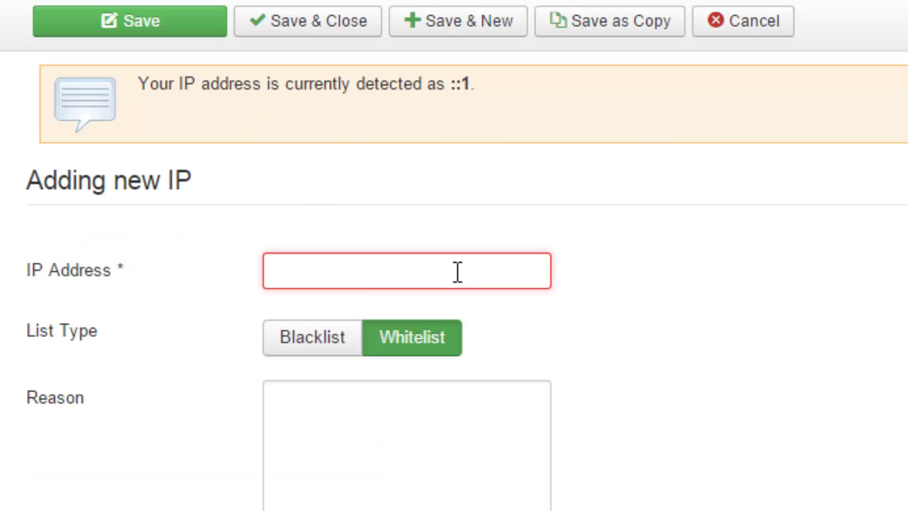
pyautogui.doubleClick(466, 83)
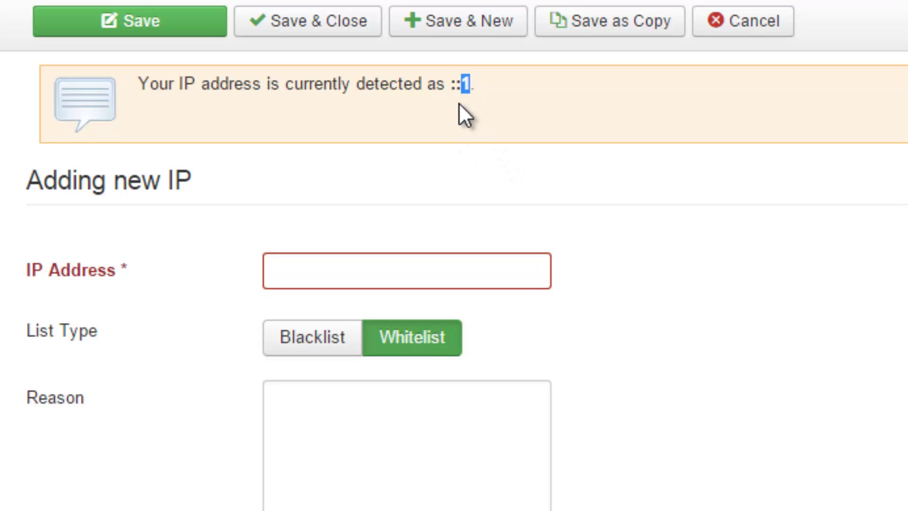
pyautogui.click(453, 92)
pyautogui.keyDown('shift'); pyautogui.click(499, 88); pyautogui.keyUp('shift')
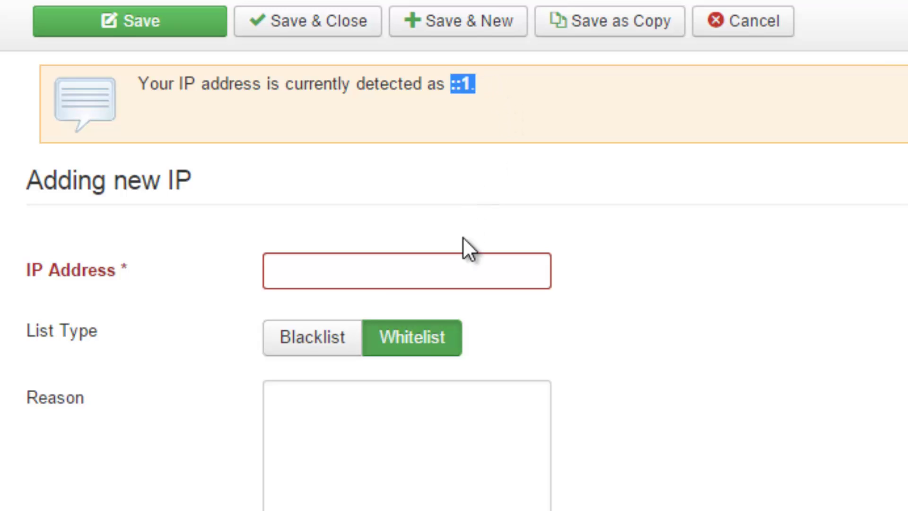
pyautogui.click(463, 268)
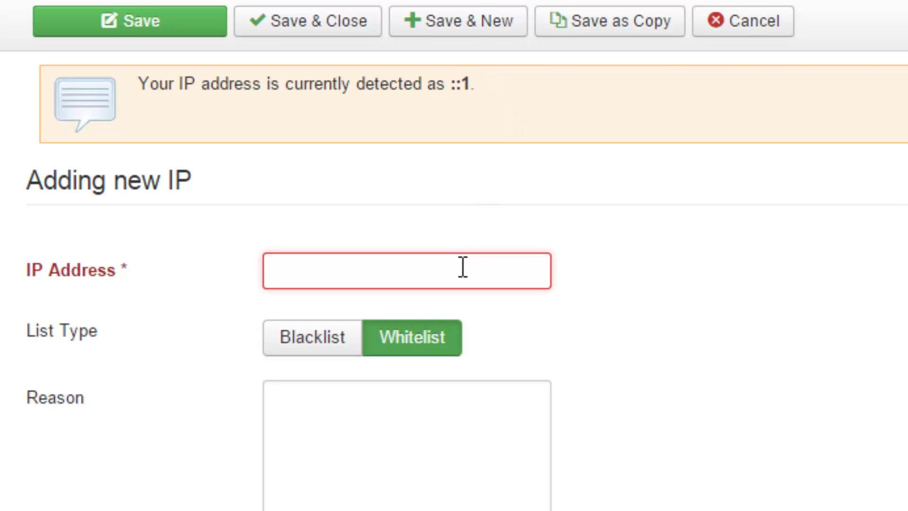
pyautogui.click(468, 84)
pyautogui.doubleClick(468, 83)
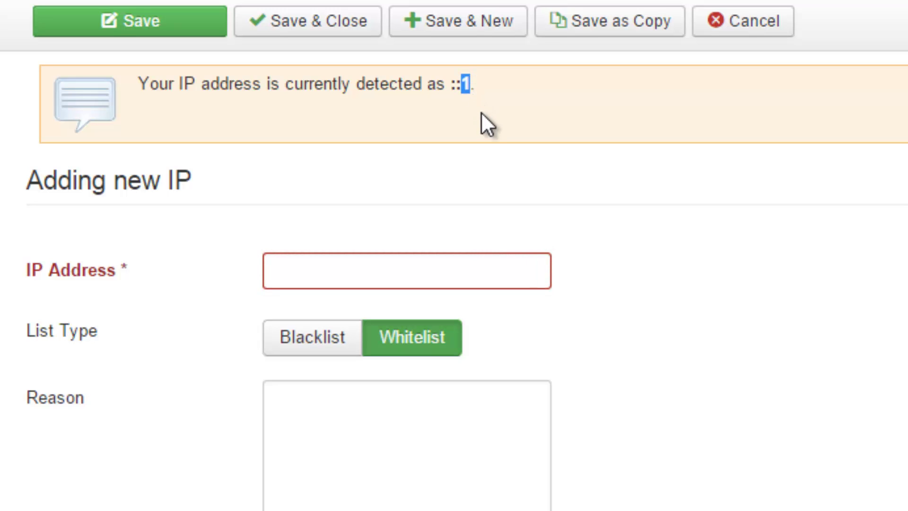
pyautogui.click(456, 267)
pyautogui.hotkey('ctrl', 'v')
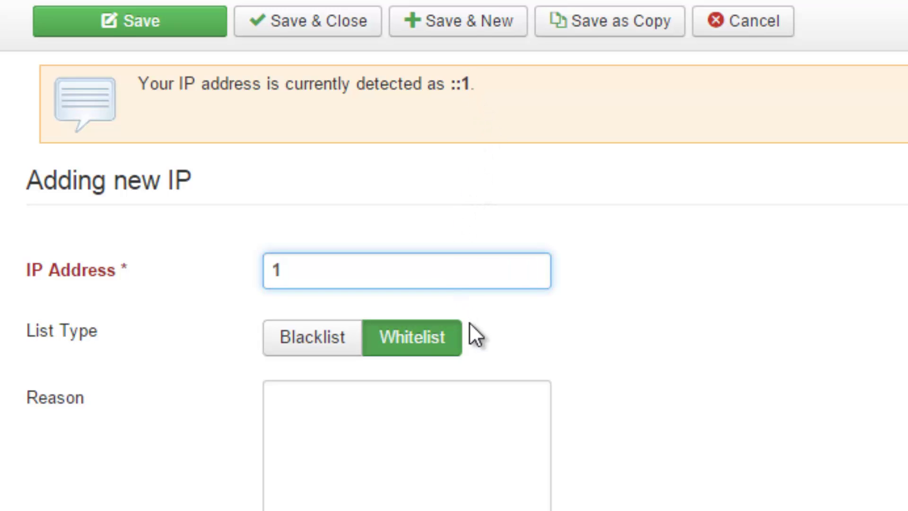
pyautogui.click(195, 16)
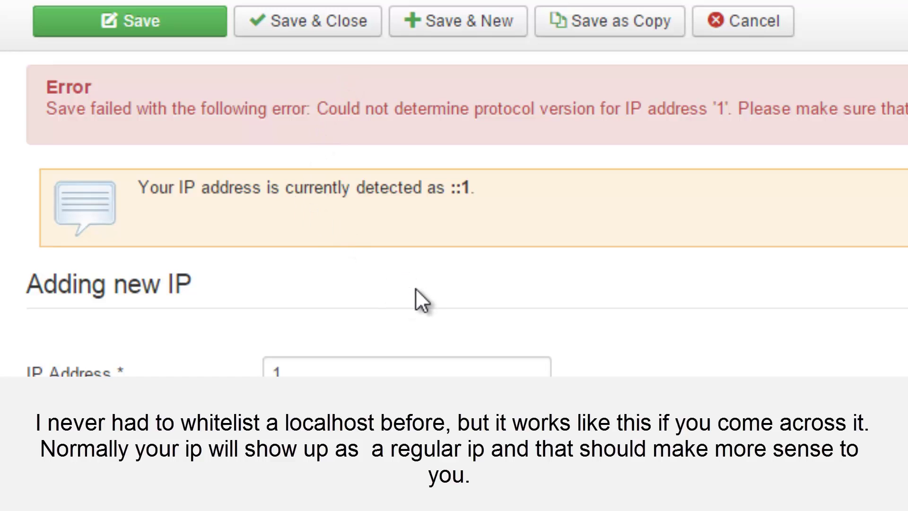
# Replace the IP address field's value with the full address ::1 and save the whitelist entry.
pyautogui.moveTo(451, 188); pyautogui.dragTo(470, 189)
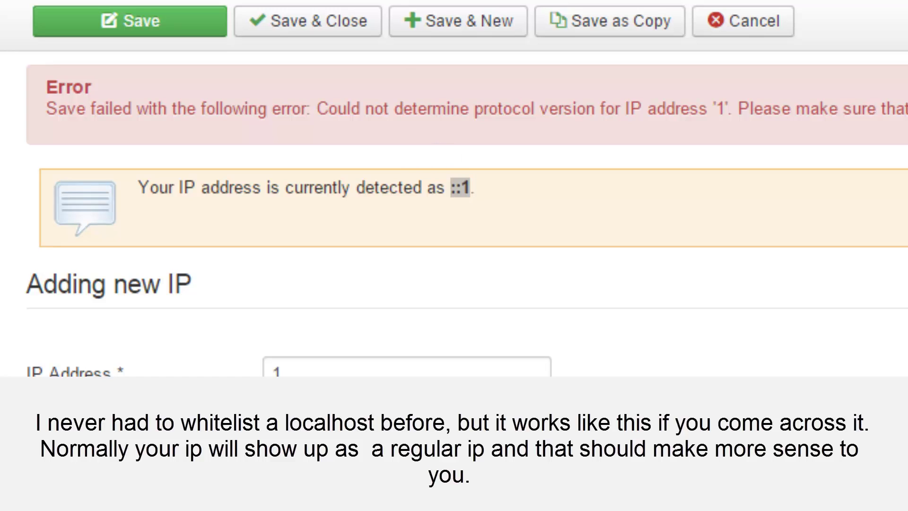
pyautogui.click(457, 188)
pyautogui.moveTo(457, 188); pyautogui.dragTo(474, 188)
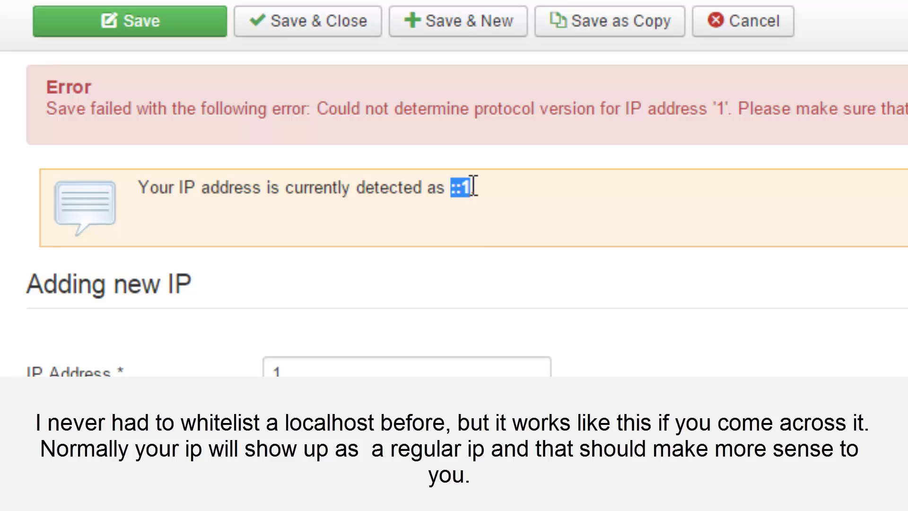
pyautogui.click(256, 366)
pyautogui.hotkey('ctrl', 'a')
pyautogui.hotkey('ctrl', 'v')
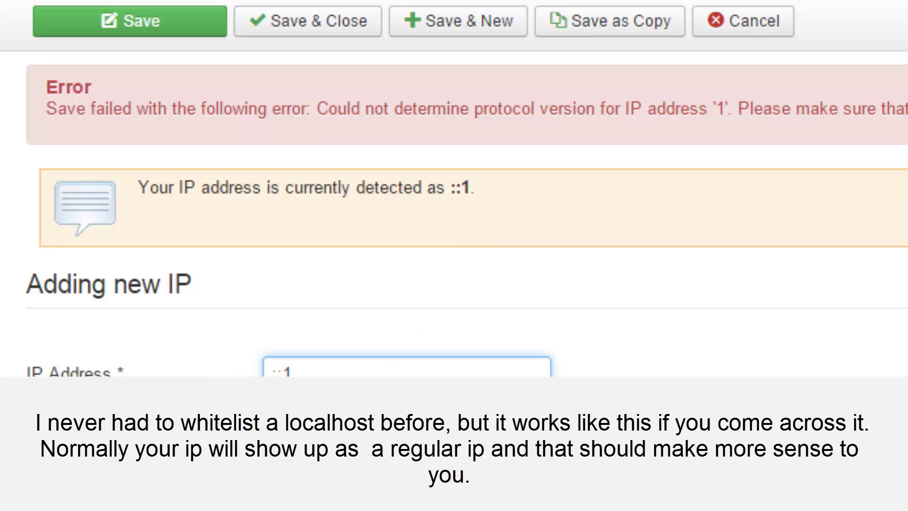
pyautogui.click(142, 28)
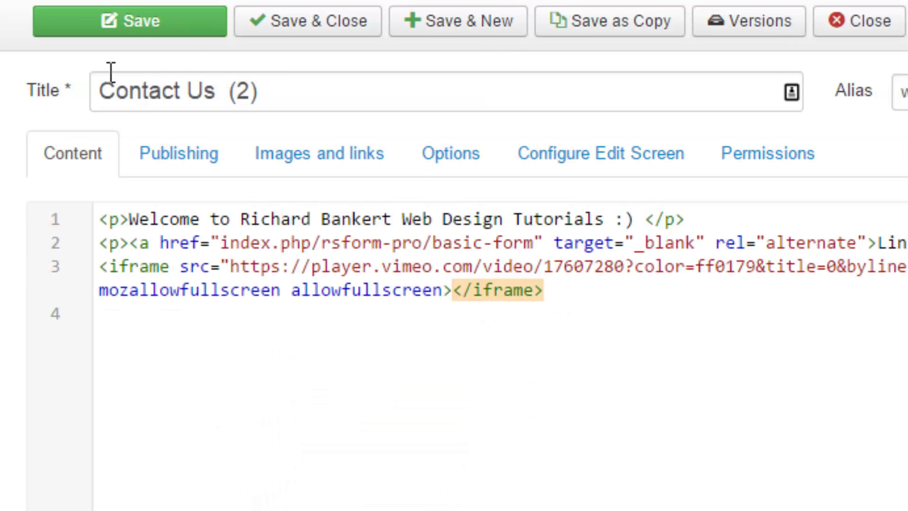
# Save Contact Us (2) with the corrected iframe tag and view the embedded video on the front page.
pyautogui.click(127, 27)
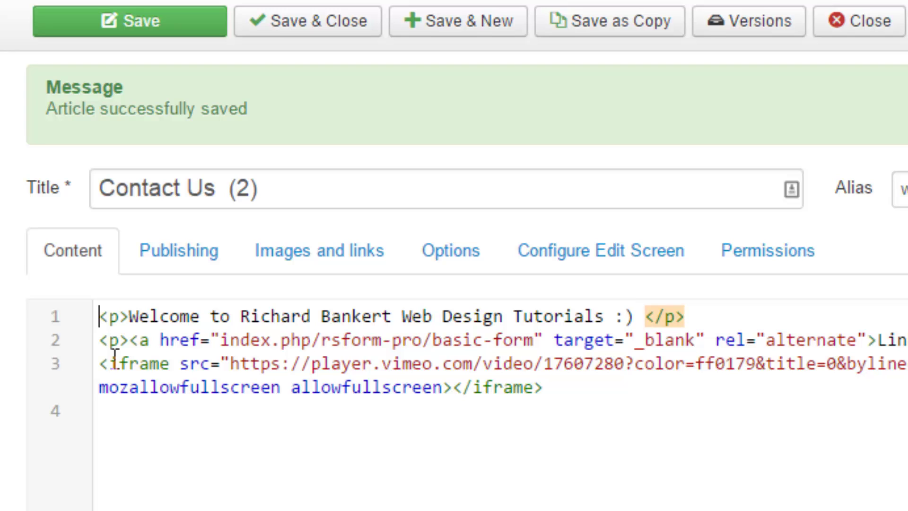
pyautogui.moveTo(99, 364); pyautogui.dragTo(180, 368)
pyautogui.click(549, 440)
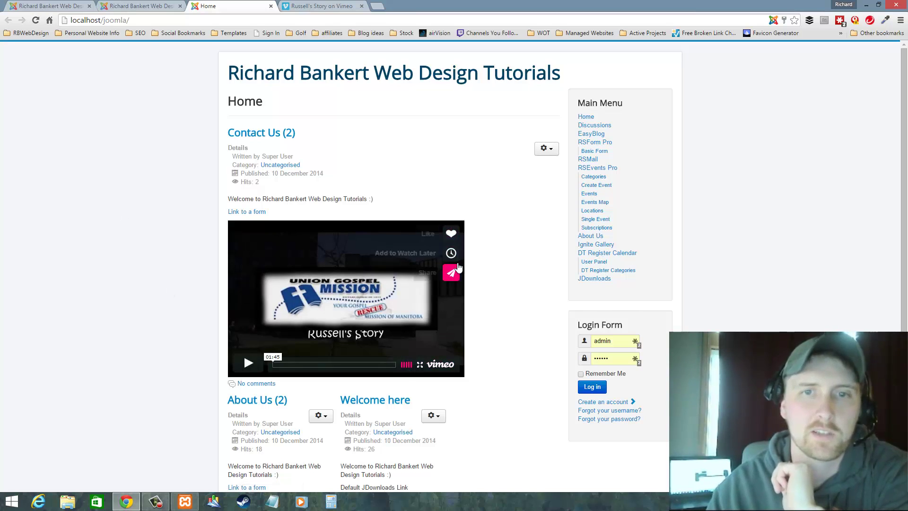
pyautogui.scroll(-2, 520, 229)
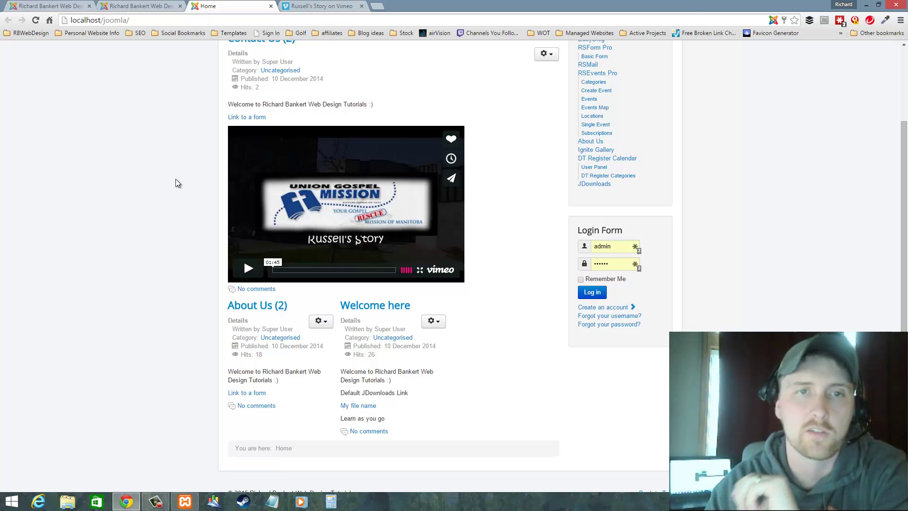
pyautogui.scroll(2, 178, 184)
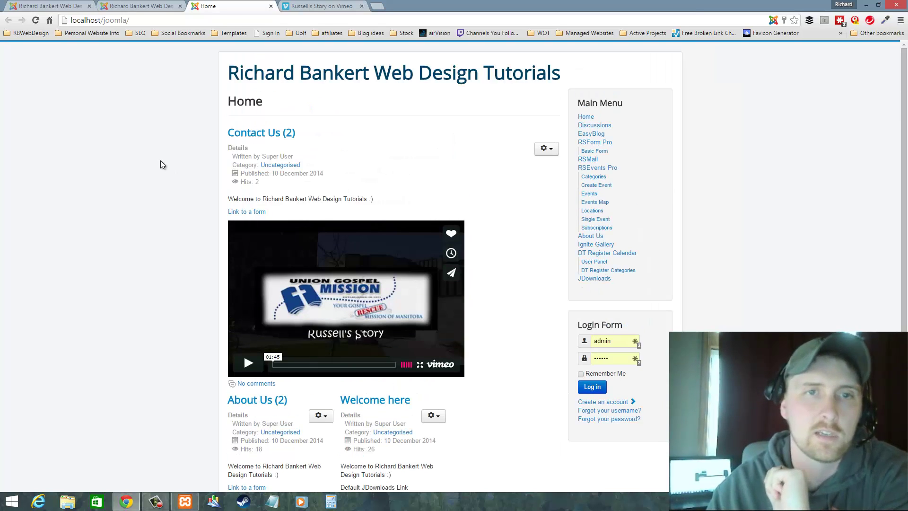